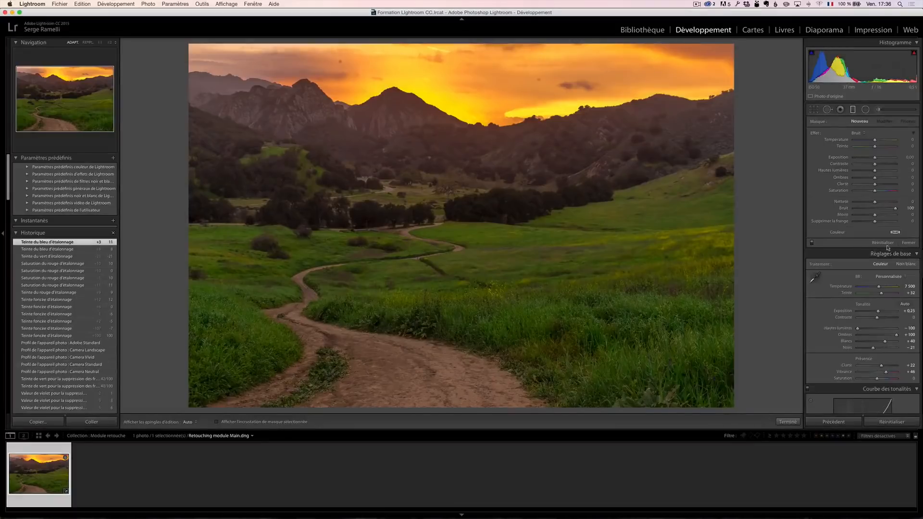
Step: Leave graduated filter editing and set the photo's base exposure to +0.95 and its blacks to −28
left_click(909, 243)
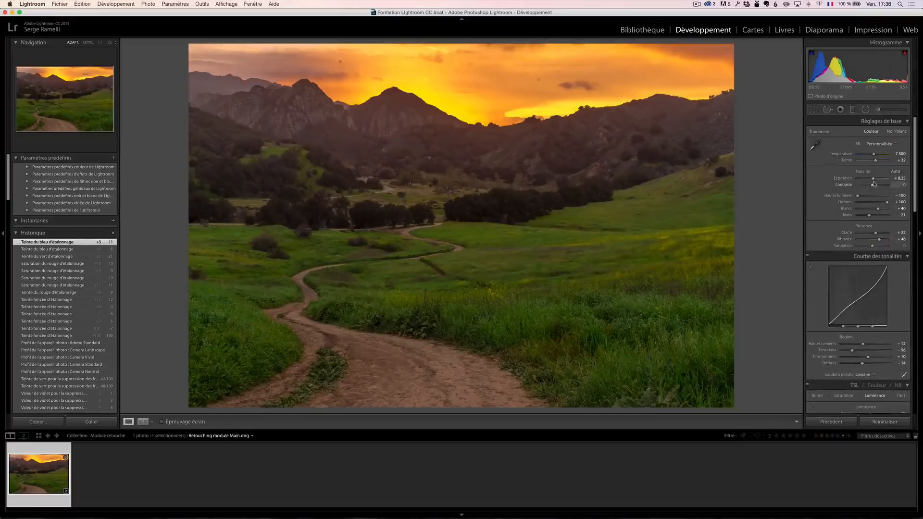
left_click_drag(874, 179, 876, 179)
left_click_drag(872, 217, 869, 217)
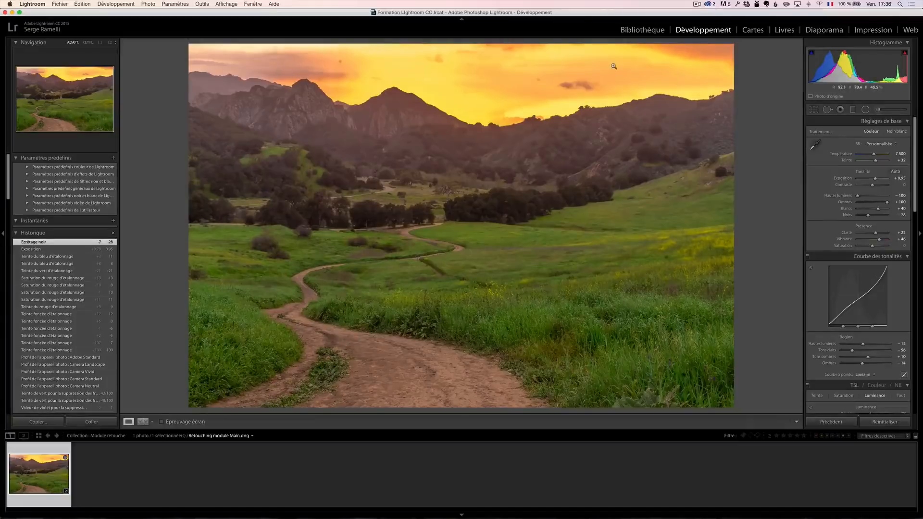
Step: Draw a near-horizontal graduated filter from the sky above the peaks down to the dark tree line
left_click(853, 110)
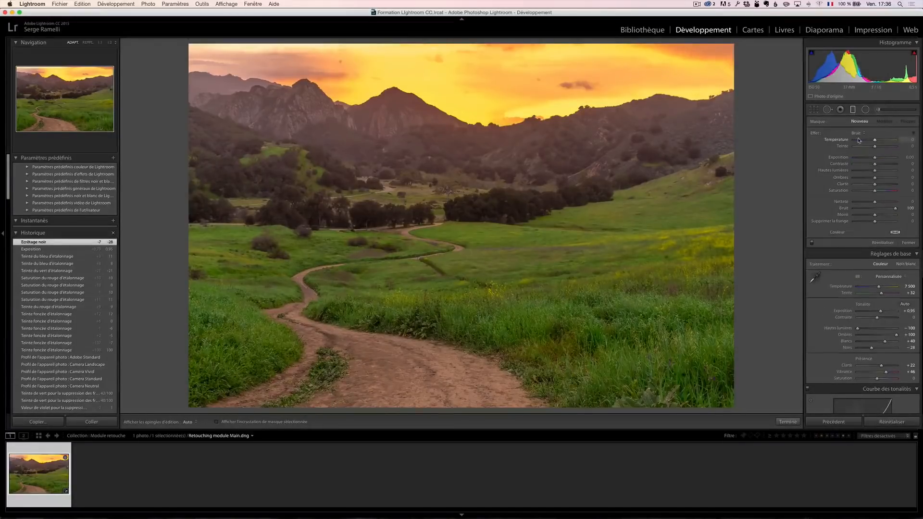
left_click_drag(496, 74, 497, 204)
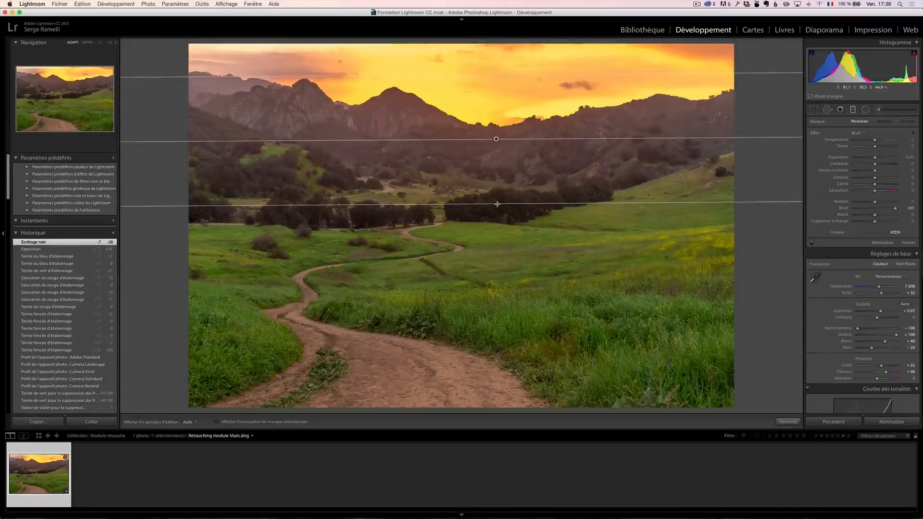
left_click_drag(497, 204, 497, 204)
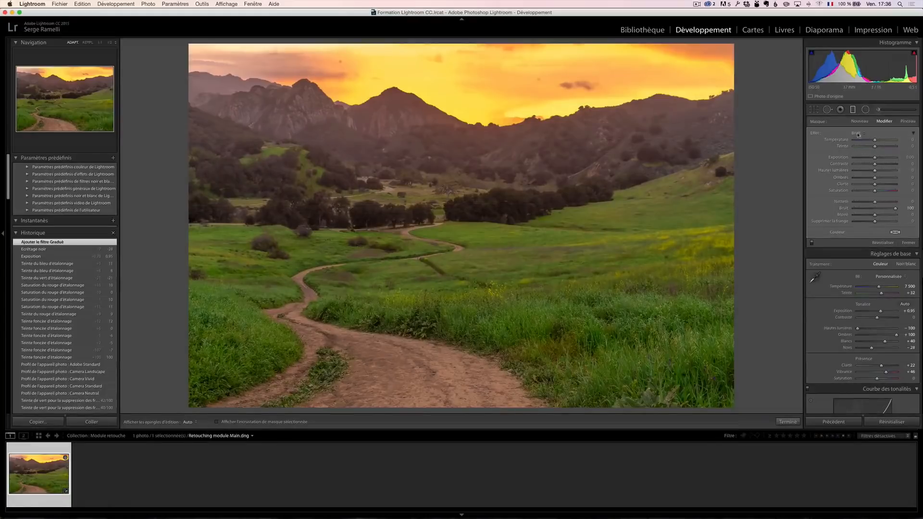
Step: Choose the Exposure effect for the graduated filter and lower its exposure to −1.16
left_click(856, 133)
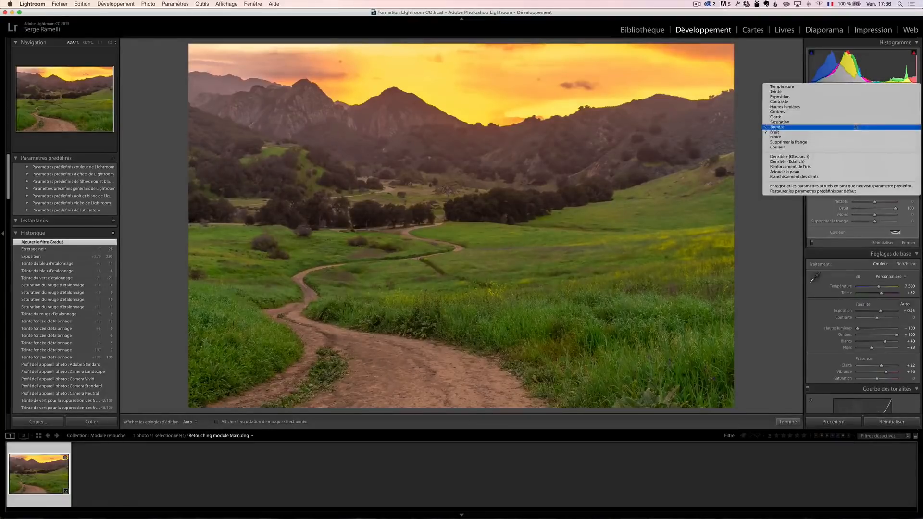
left_click(843, 96)
left_click_drag(878, 160, 869, 160)
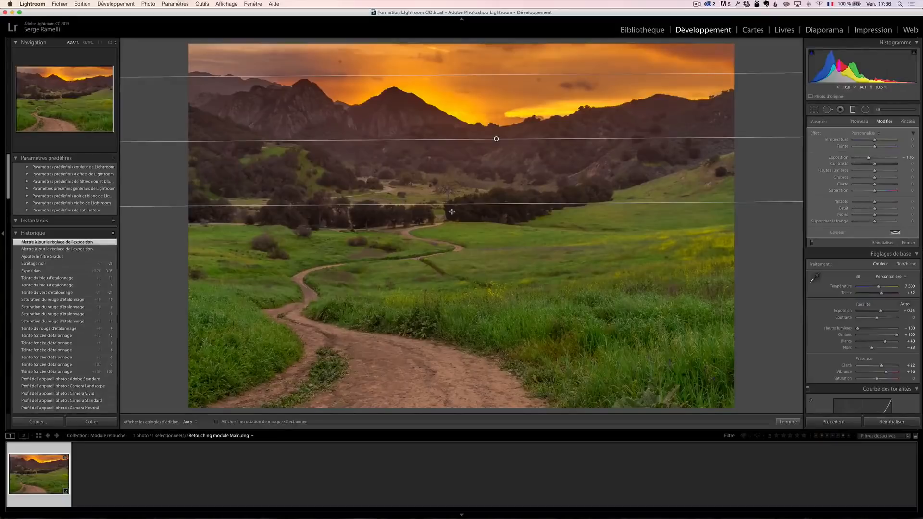
Step: Adjust the filter's position and spread so it fades from the upper sky to the valley above the trees, and lower its exposure to about −2
left_click_drag(510, 204, 510, 223)
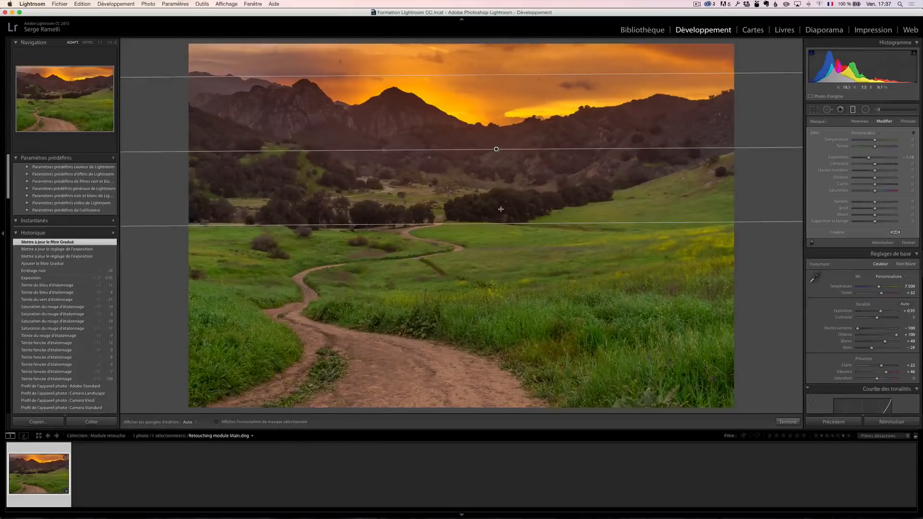
left_click_drag(499, 223, 507, 108)
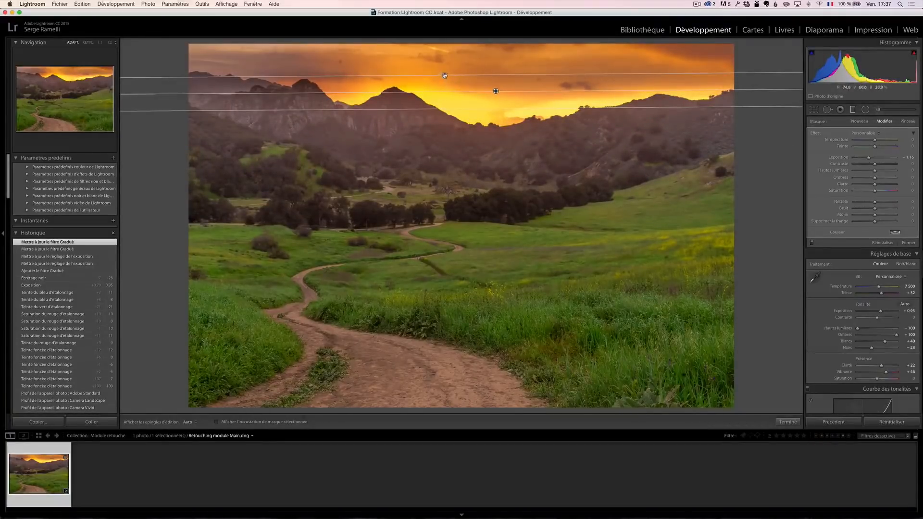
left_click_drag(496, 91, 495, 75)
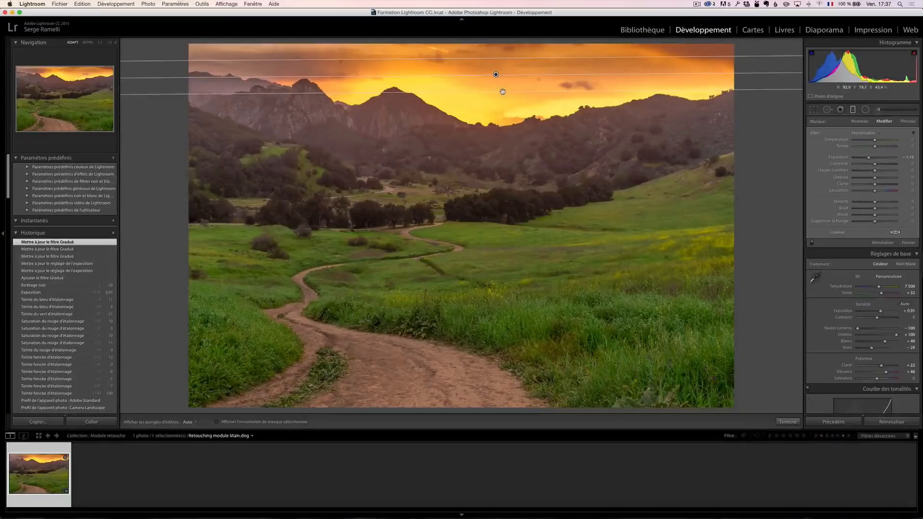
left_click_drag(502, 91, 498, 180)
mouse_move(498, 118)
left_mouse_down()
mouse_move(498, 98)
mouse_move(499, 114)
left_mouse_up()
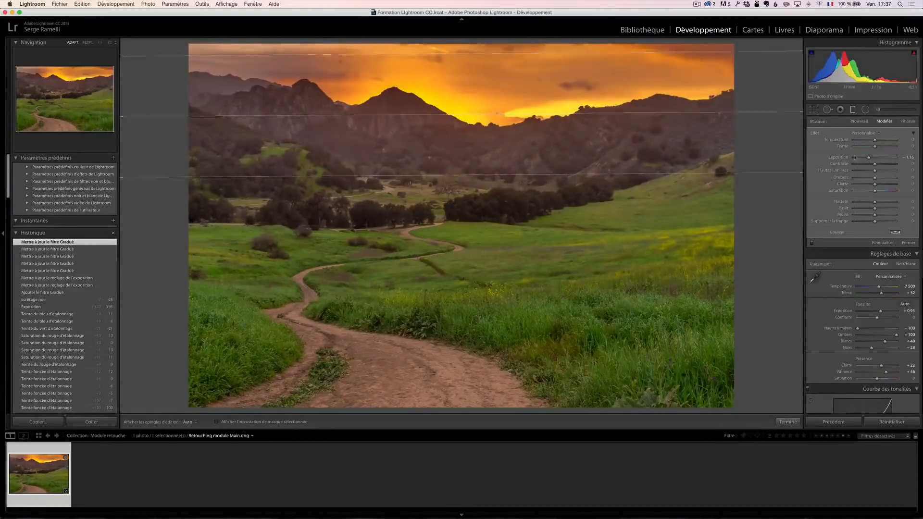
left_click_drag(872, 159, 864, 159)
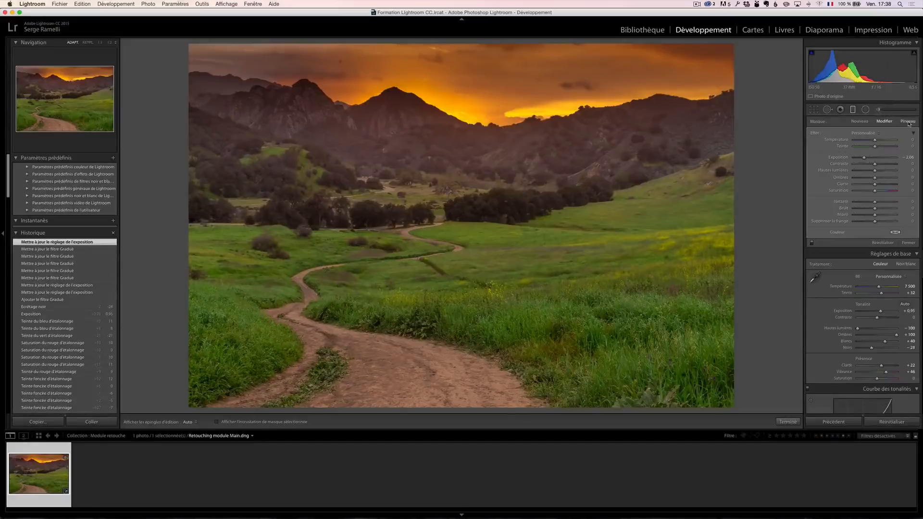
Step: Switch the graduated filter to brush editing, try a stroke across the green hillside, and undo that stroke
left_click(908, 122)
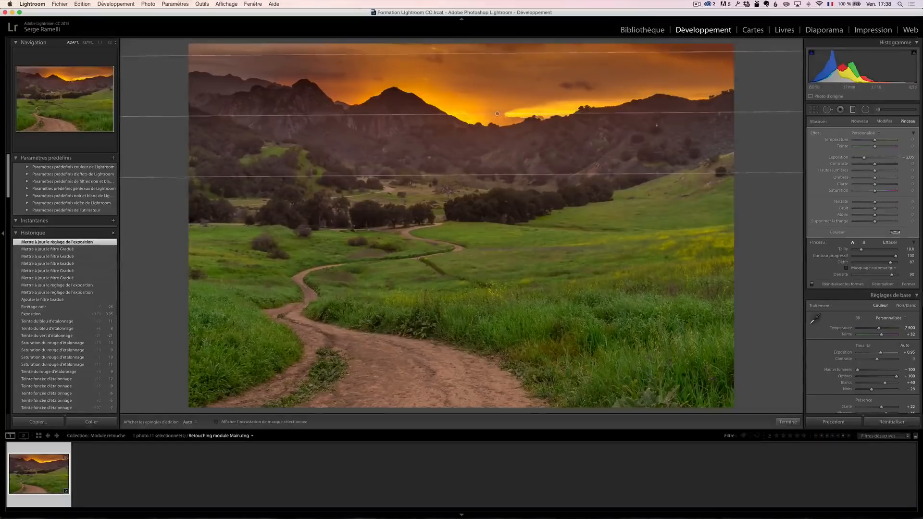
left_click_drag(648, 186, 461, 274)
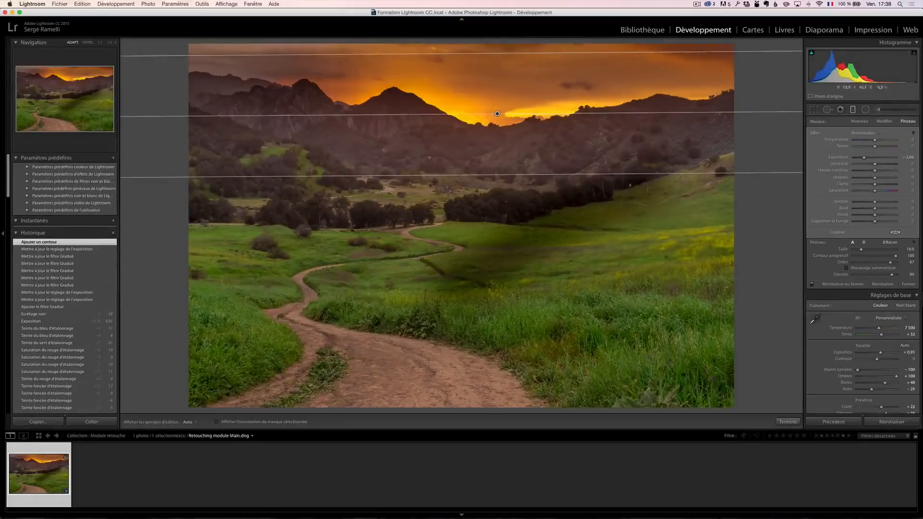
key("super+z")
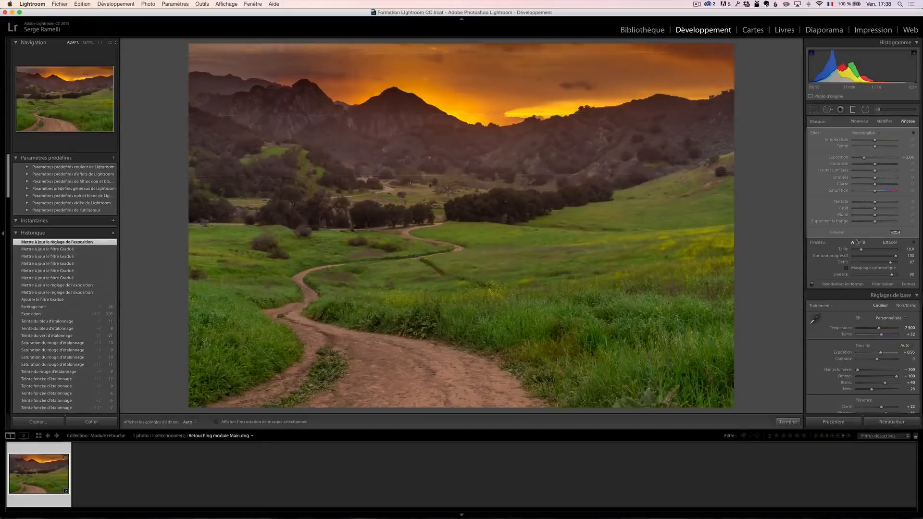
Step: Set the filter brush to erase with automatic masking and a size of 15, and hide the filter overlay
left_click(890, 243)
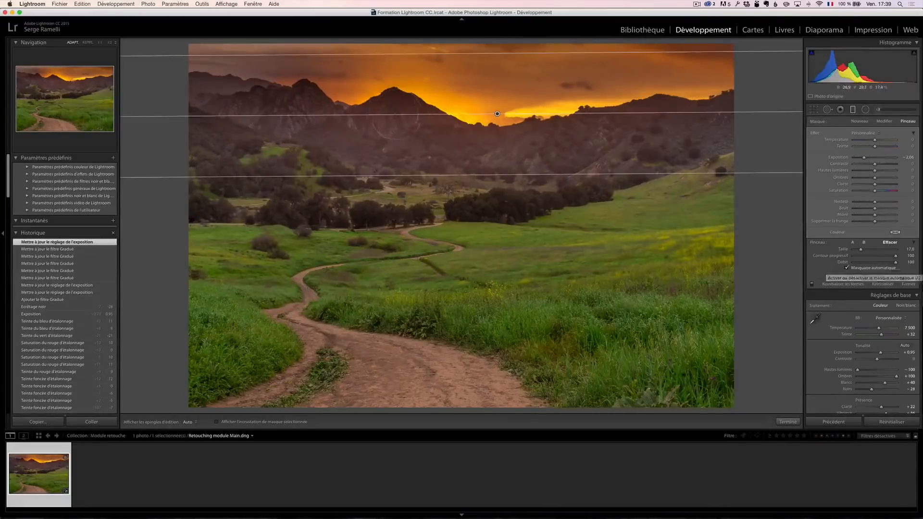
scroll(396, 101, "down", 5)
scroll(396, 102, "up", 2)
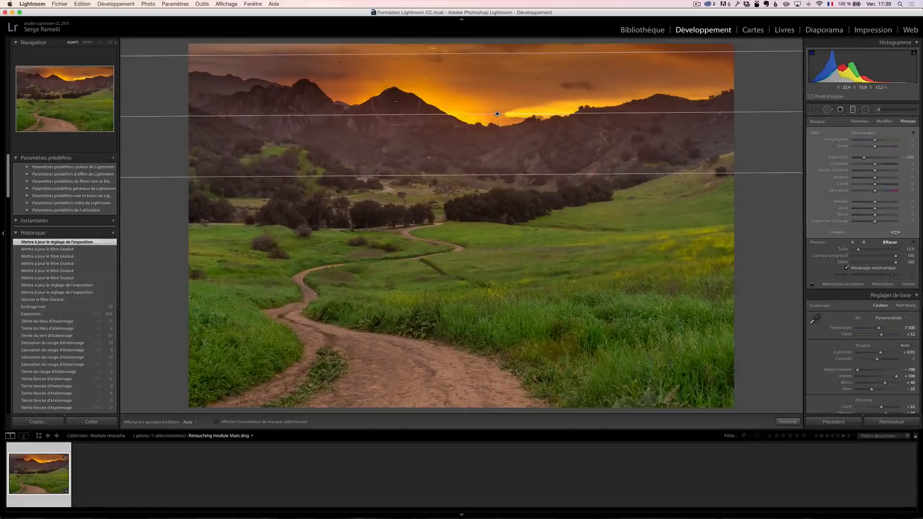
scroll(396, 113, "up", 4)
scroll(397, 113, "down", 2)
scroll(395, 100, "down", 2)
key("h")
Step: Try erasing the filter from the central peak and the left mountains at full flow, undoing the left mountain stroke
left_click_drag(438, 117, 445, 121)
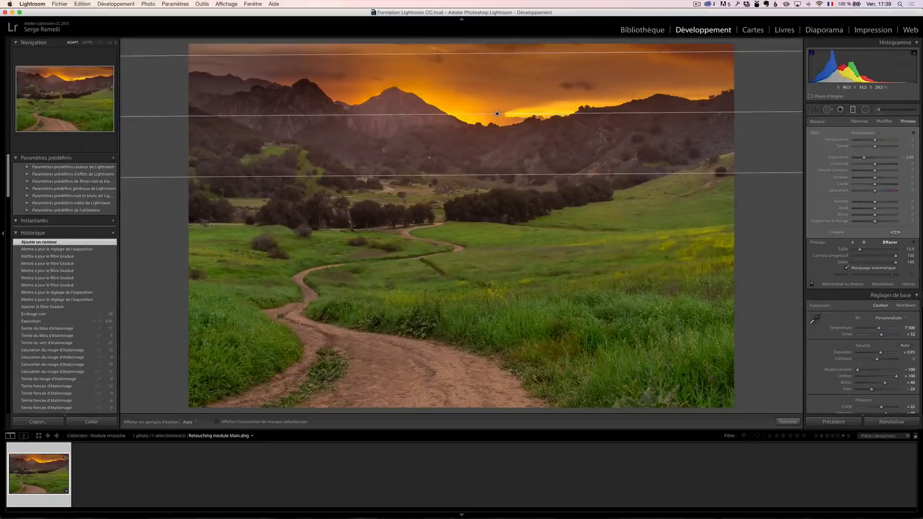
key("h")
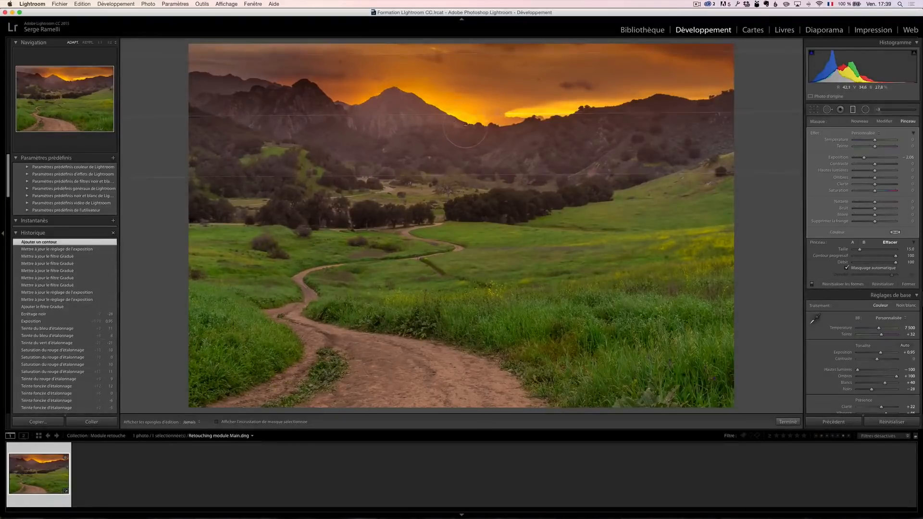
mouse_move(341, 117)
left_mouse_down()
mouse_move(308, 99)
mouse_move(204, 87)
mouse_move(231, 97)
left_mouse_up()
left_click_drag(310, 98, 400, 106)
key("h")
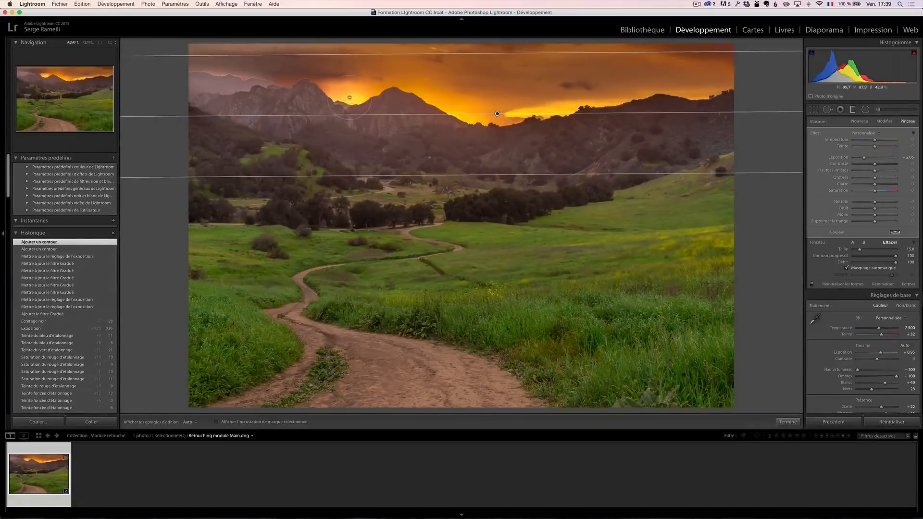
key("super+z")
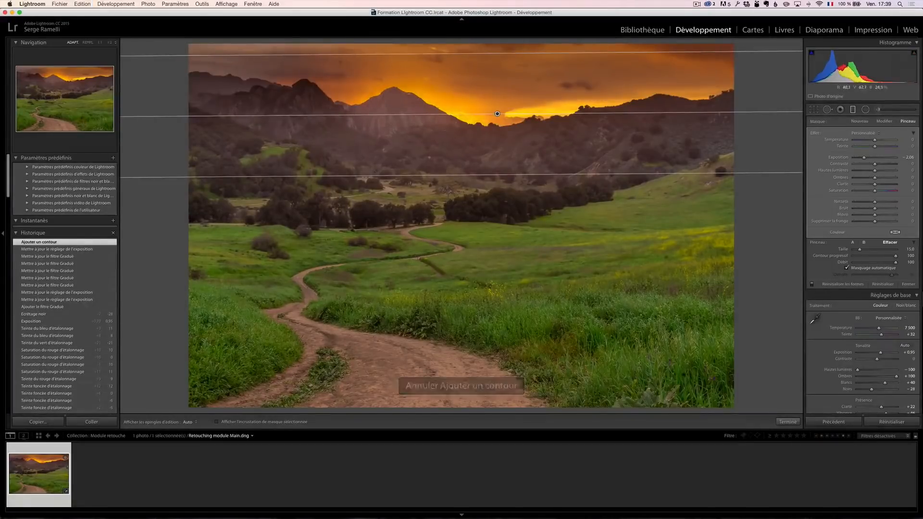
Step: Try erasing the filter from the left mountains again, inspect the ridge edge up close, and undo all erasing strokes
key("h")
mouse_move(307, 90)
left_mouse_down()
mouse_move(211, 89)
mouse_move(180, 82)
mouse_move(179, 72)
left_mouse_up()
key("h")
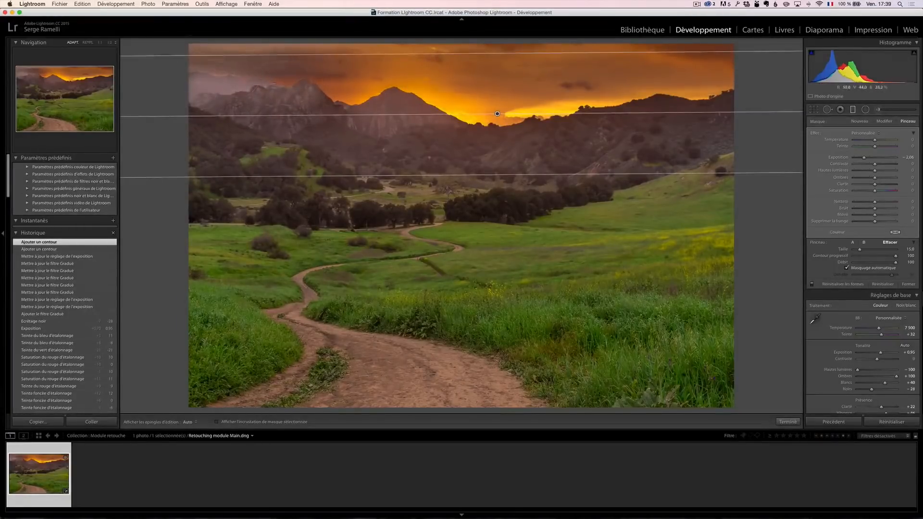
key("z")
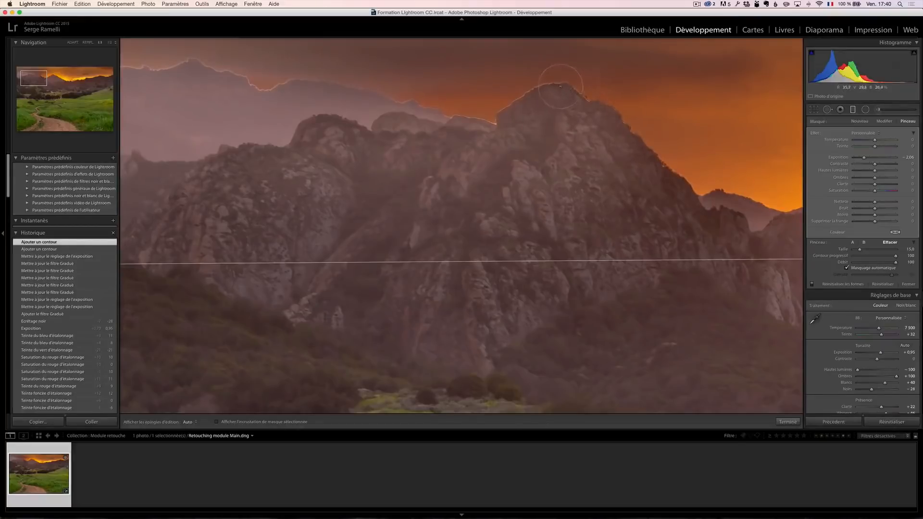
left_click(443, 176)
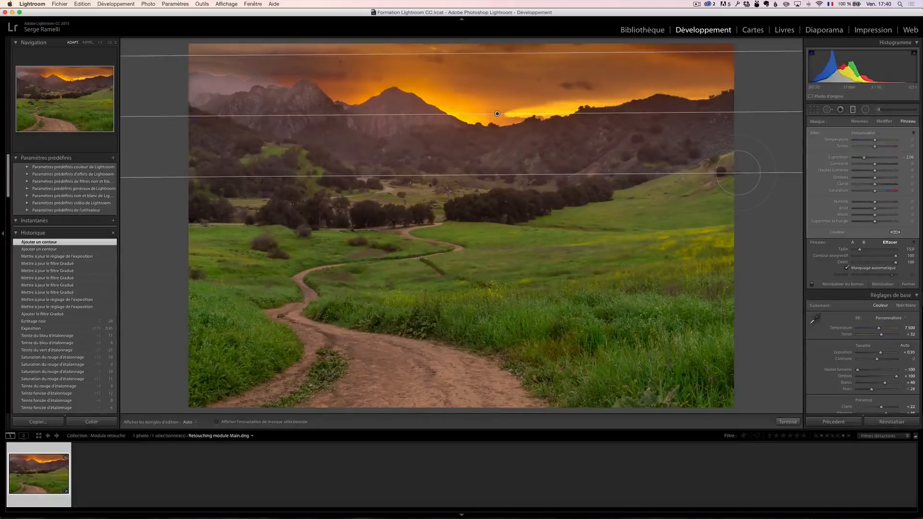
key("super+z")
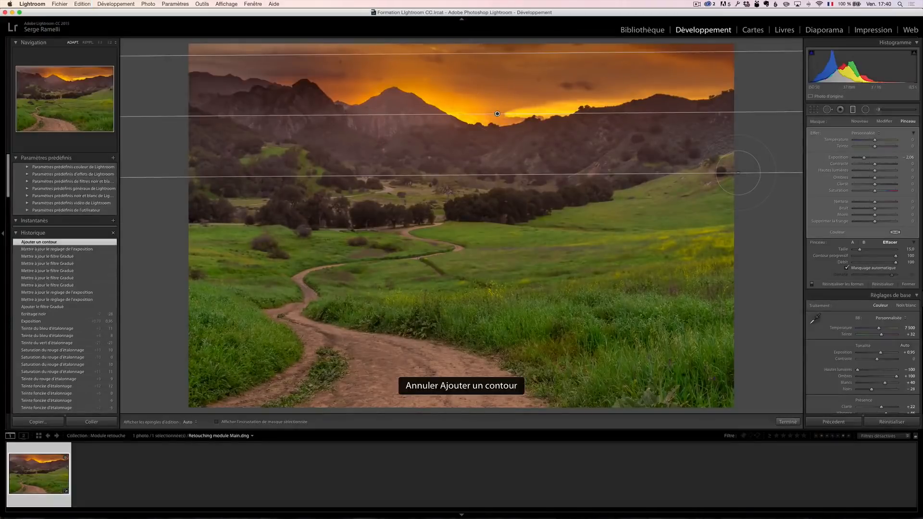
key("super+z")
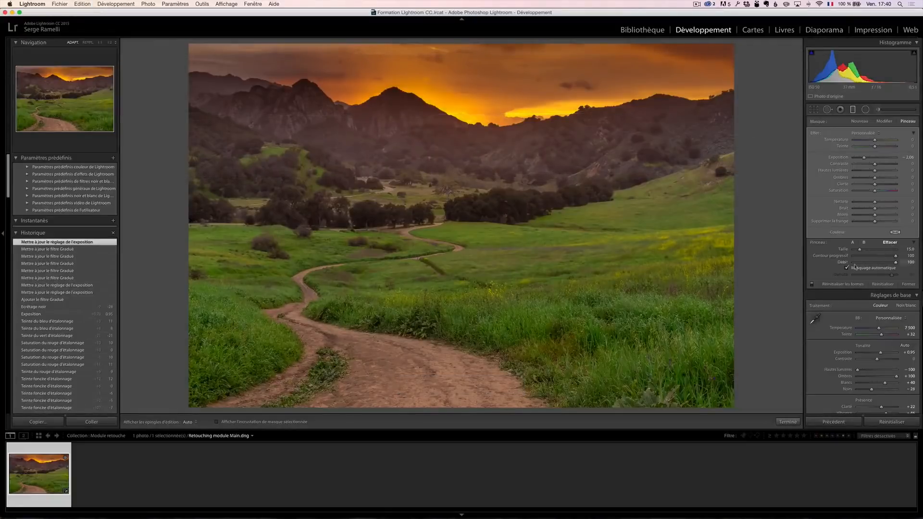
Step: Reduce the erase brush flow to about 46 and erase the filter from the left mountains and the central peak
left_click_drag(897, 263, 875, 264)
key("h")
left_click(310, 118)
left_click_drag(304, 100, 300, 98)
key("h")
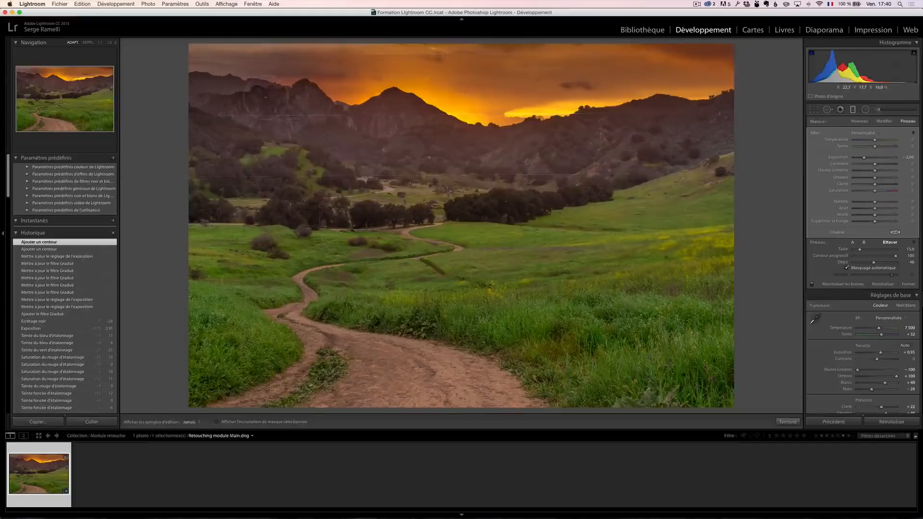
mouse_move(206, 86)
left_mouse_down()
mouse_move(241, 94)
mouse_move(234, 78)
left_mouse_up()
key("h")
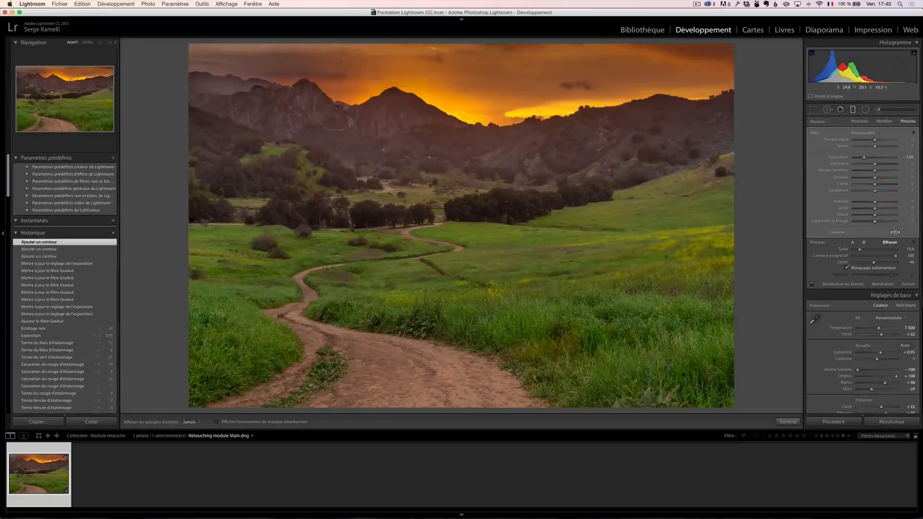
left_click_drag(415, 110, 417, 111)
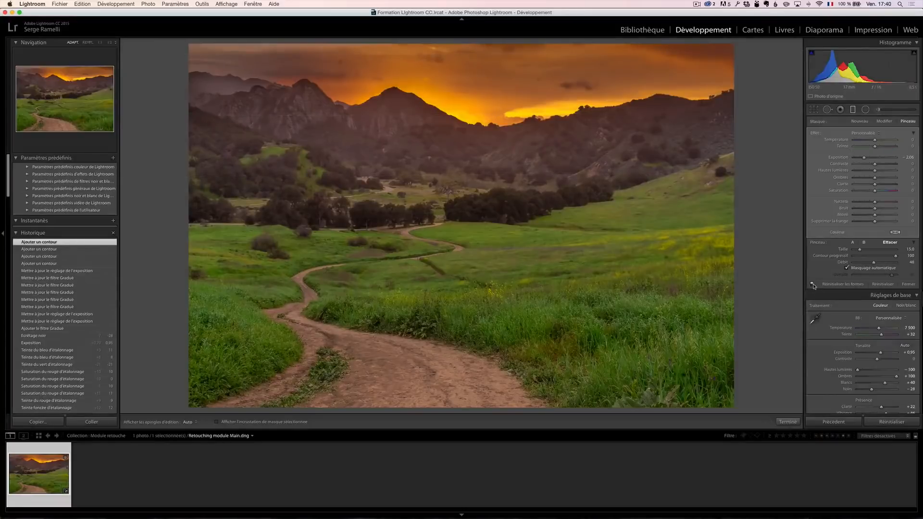
Step: Toggle the graduated filter off and on to compare the photo with and without its darkening
left_click(812, 285)
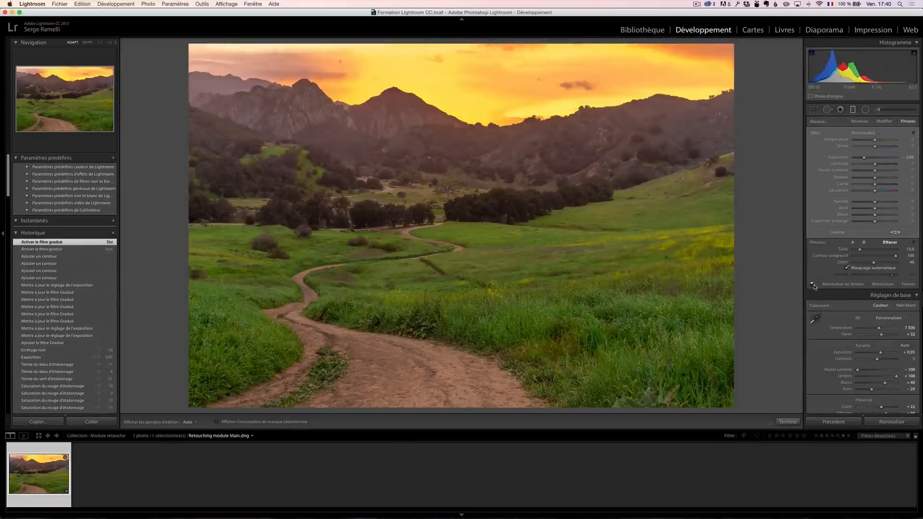
left_click(813, 285)
left_click(812, 286)
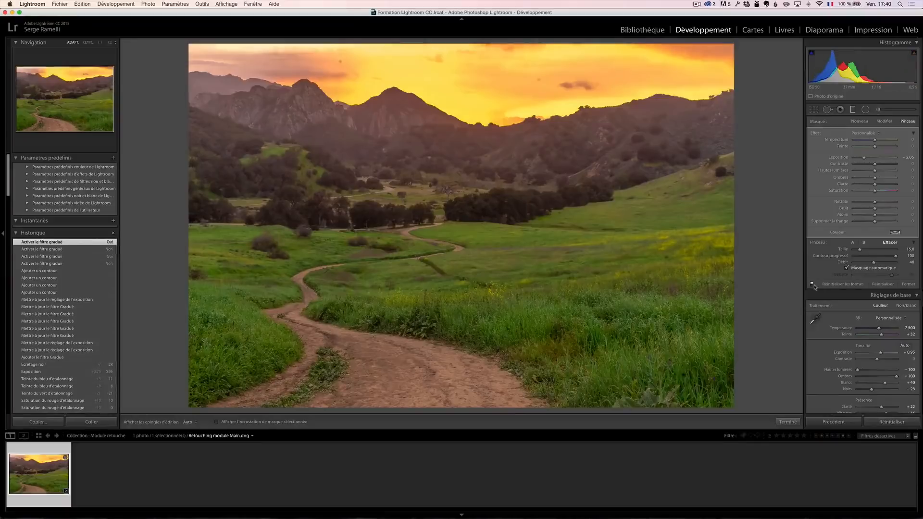
left_click(813, 286)
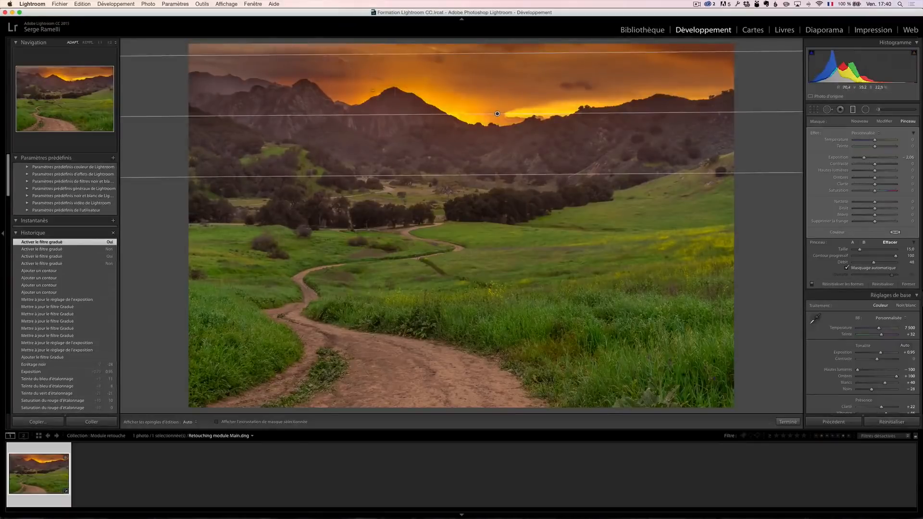
Step: Erase more of the filter from the central peak, raise the brush flow to 69, and erase again over the left mountains
key("h")
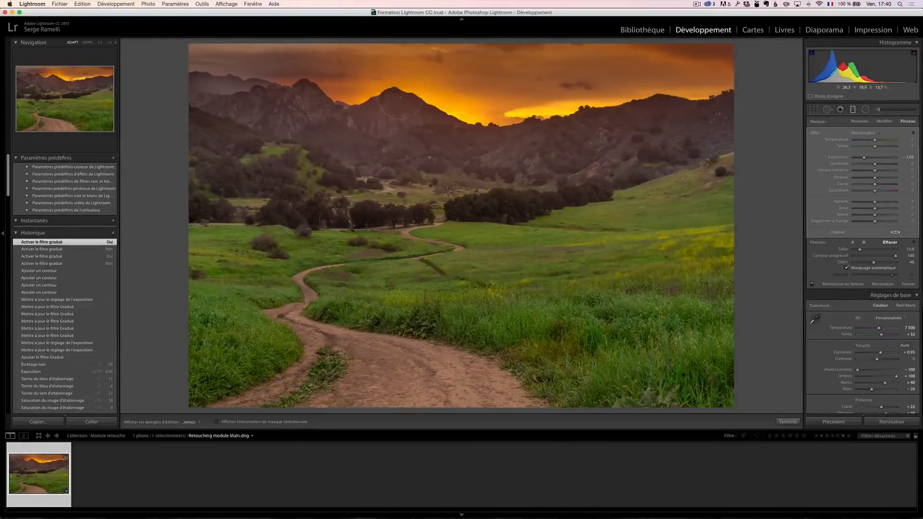
left_click_drag(411, 99, 419, 118)
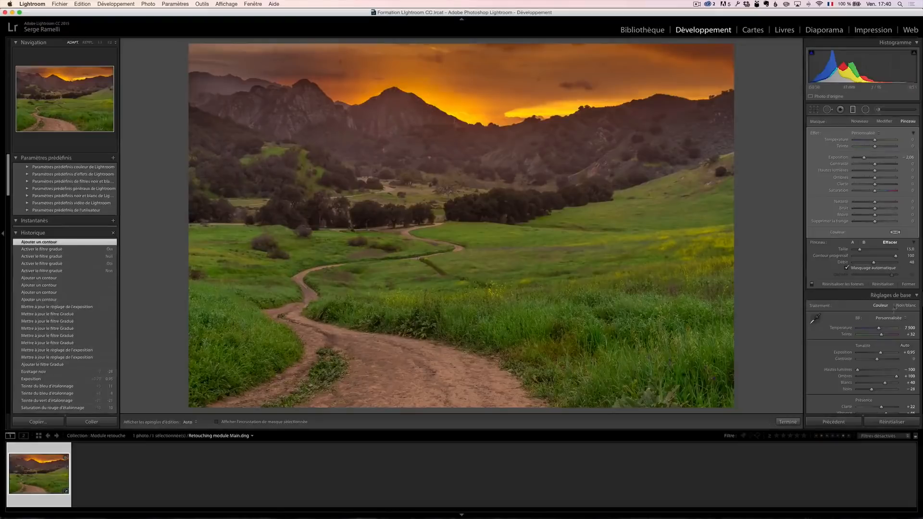
left_click(883, 264)
key("h")
mouse_move(335, 112)
left_mouse_down()
mouse_move(320, 98)
mouse_move(222, 83)
mouse_move(221, 101)
left_mouse_up()
key("h")
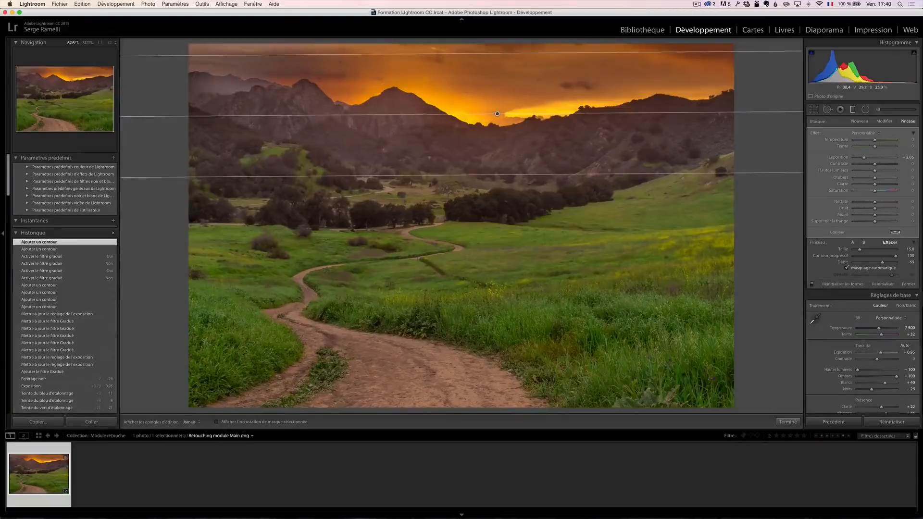
Step: Erase the graduated filter from the central and right mountain ridges, and toggle the filter off and on to compare
left_click_drag(467, 135, 678, 127)
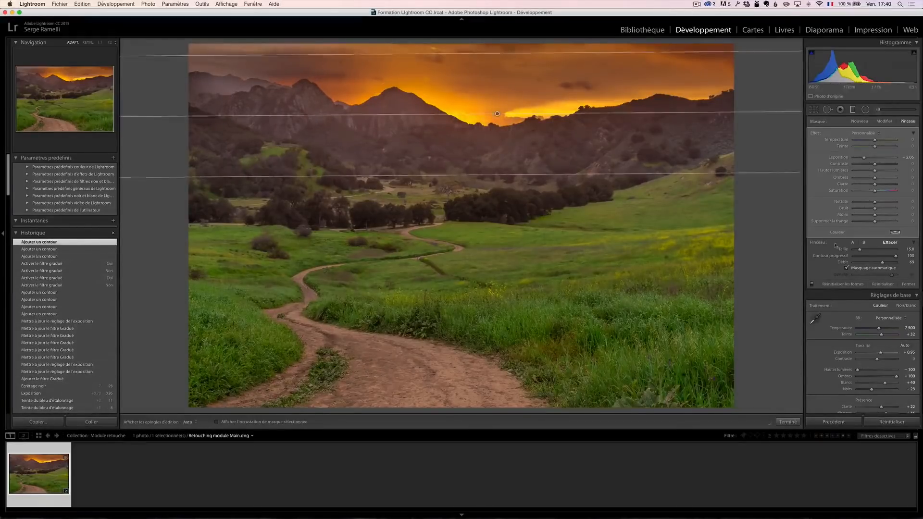
left_click(812, 284)
left_click(812, 285)
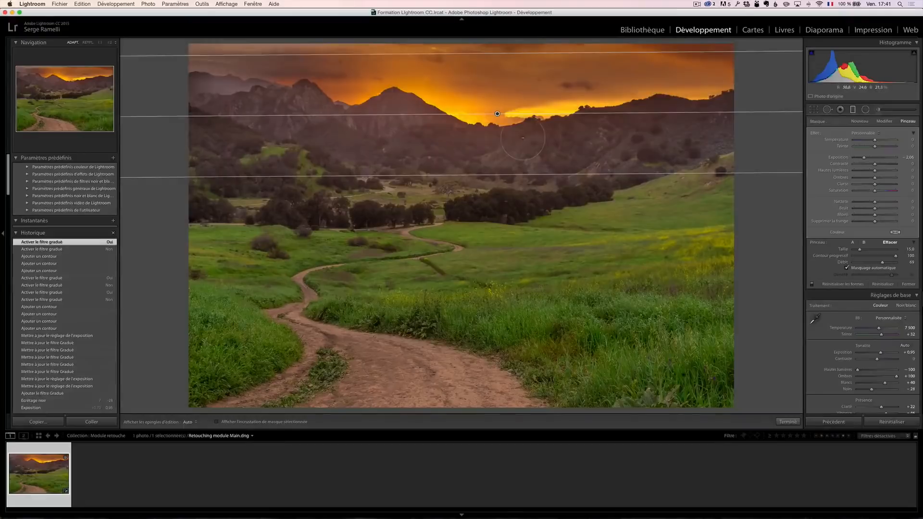
Step: Soften the graduated filter's darkening by setting its exposure to about -1.05 in edit mode
left_click_drag(868, 162, 870, 160)
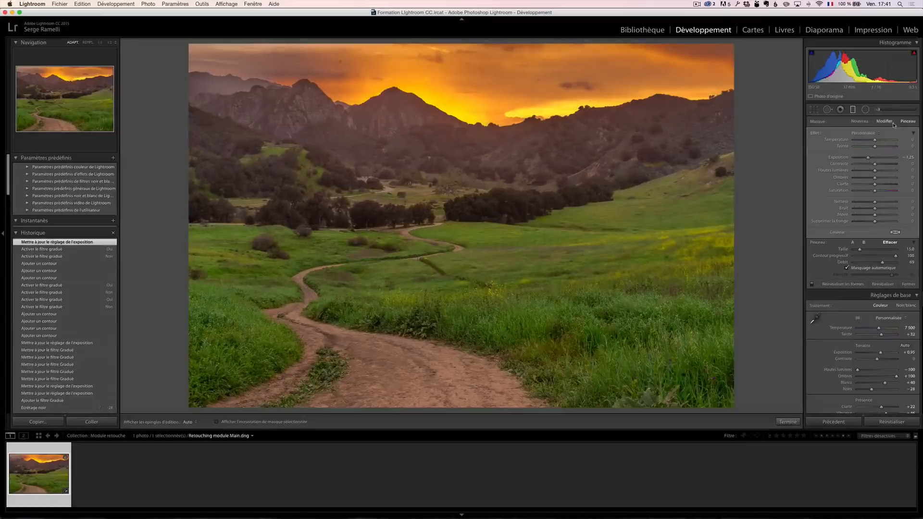
left_click(885, 121)
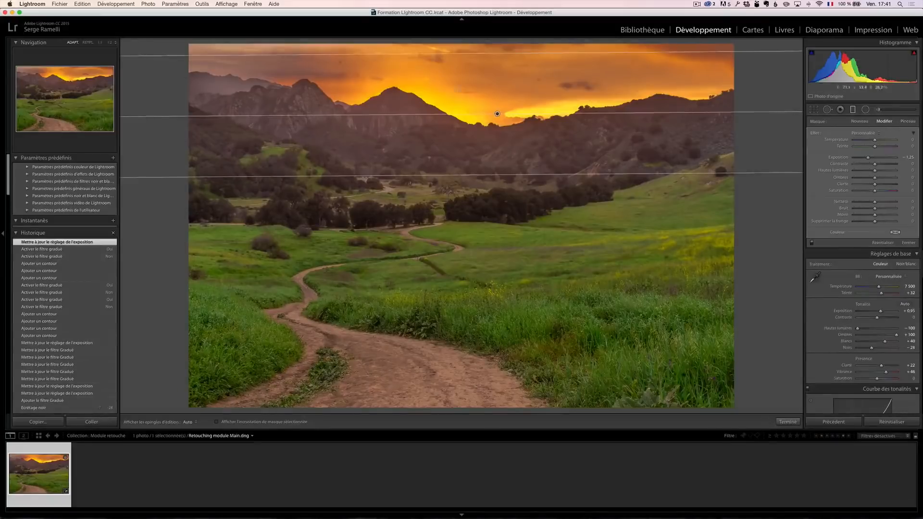
left_click_drag(869, 157, 870, 159)
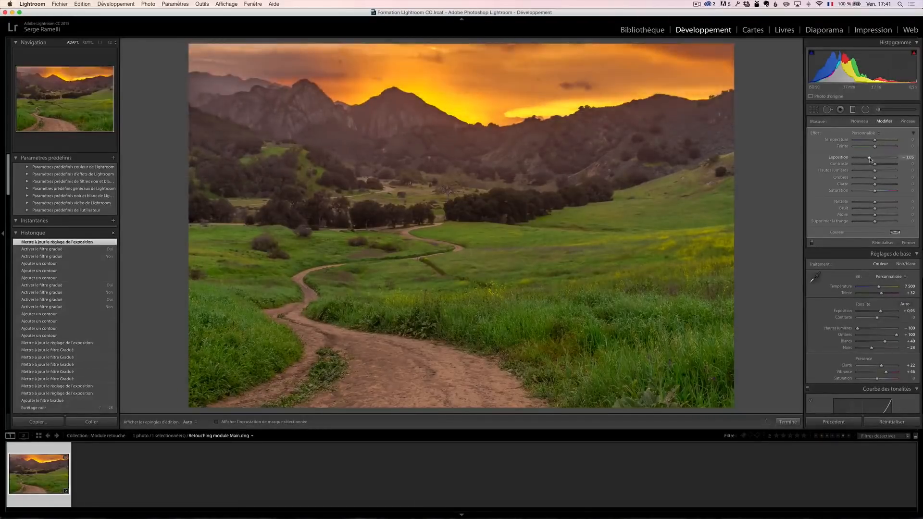
Step: Switch the graduated filter to brush A, try a strong saturation boost, and settle the filter's saturation at about 18
left_click(909, 123)
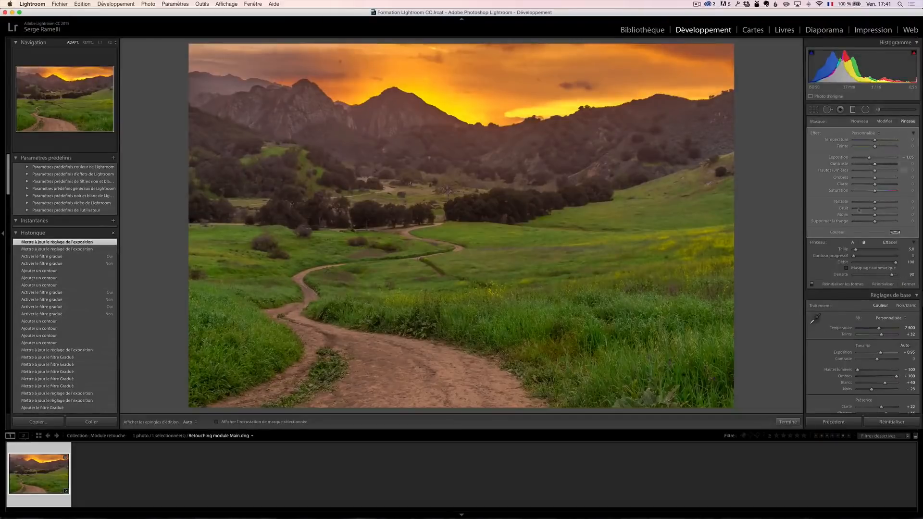
left_click(891, 243)
left_click(853, 243)
left_click_drag(875, 190, 890, 191)
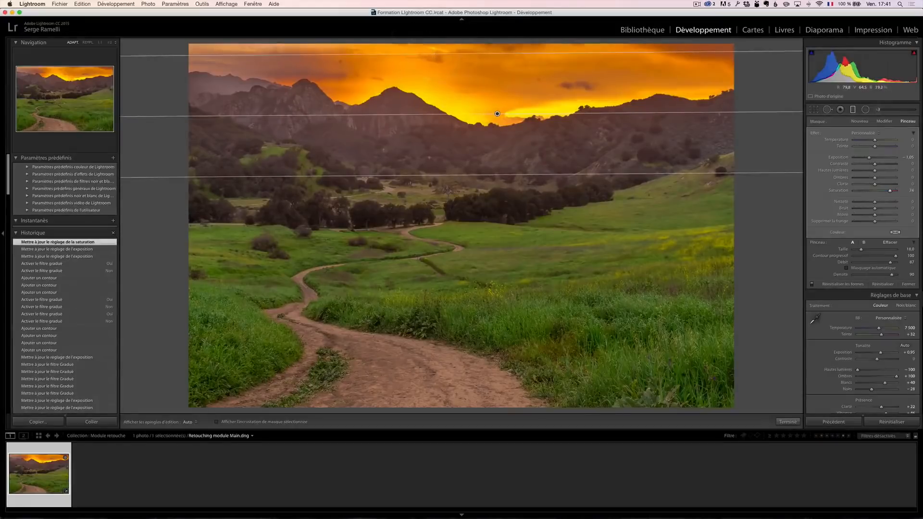
mouse_move(890, 190)
left_mouse_down()
mouse_move(880, 192)
mouse_move(918, 186)
mouse_move(876, 185)
left_mouse_up()
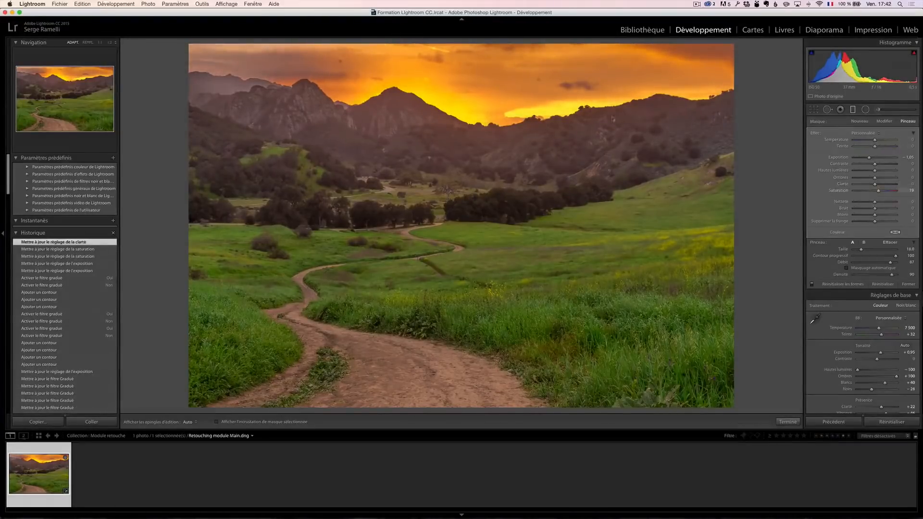